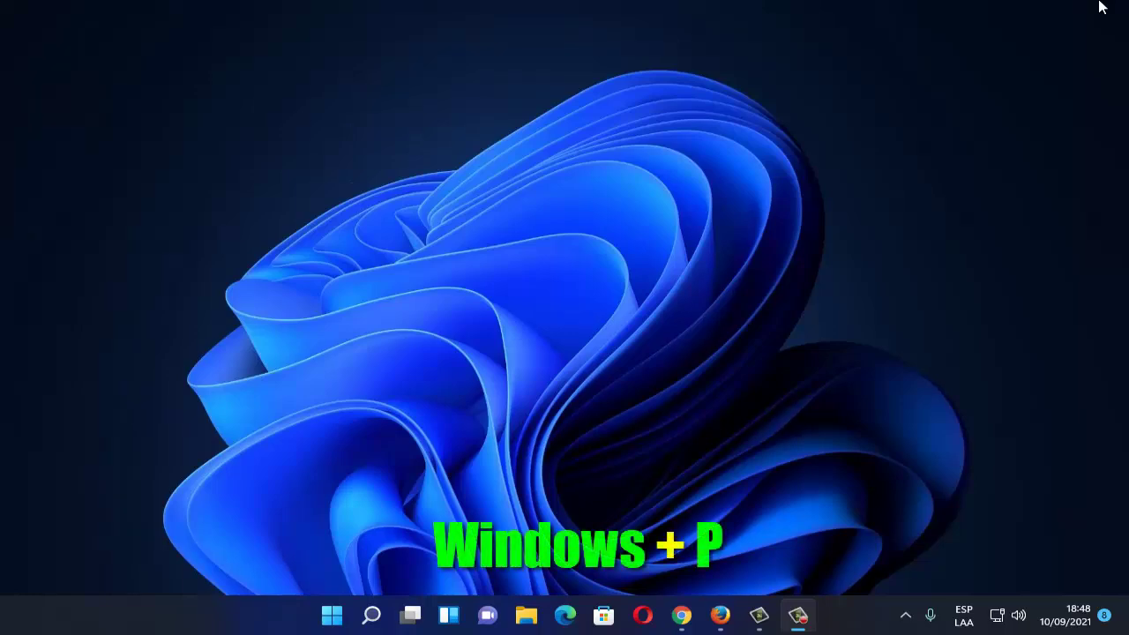
- Bring up the projection options, look through the modes from Solo pantalla de PC to Solo segunda pantalla, and dismiss them without choosing one
key(super+p)
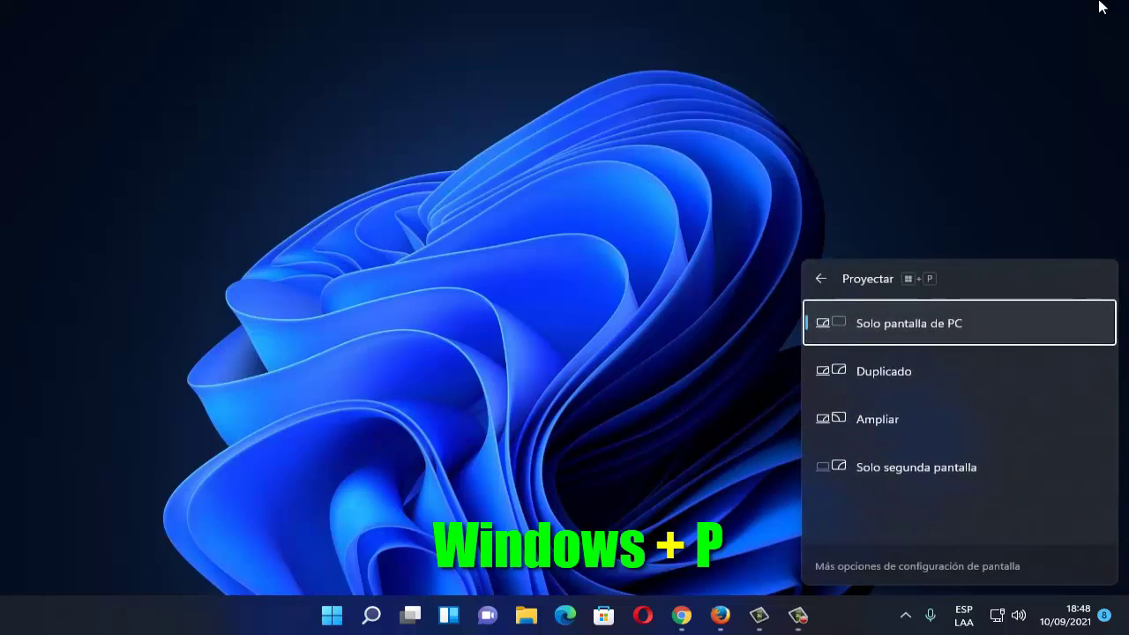
key(super+p)
key(super+p)
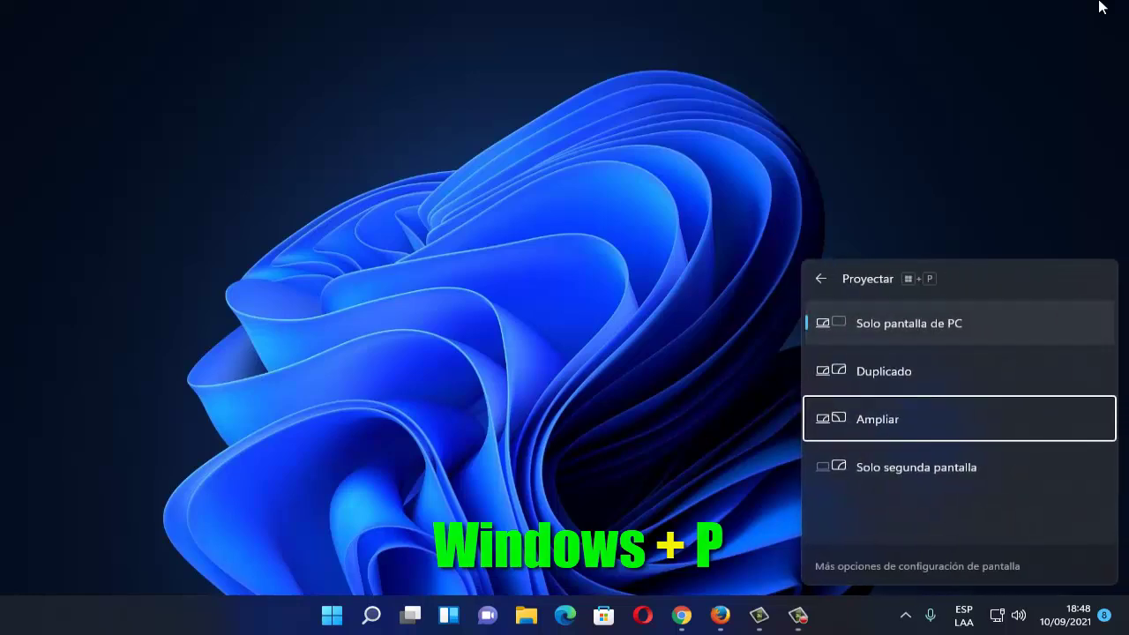
key(super+p)
key(super+p)
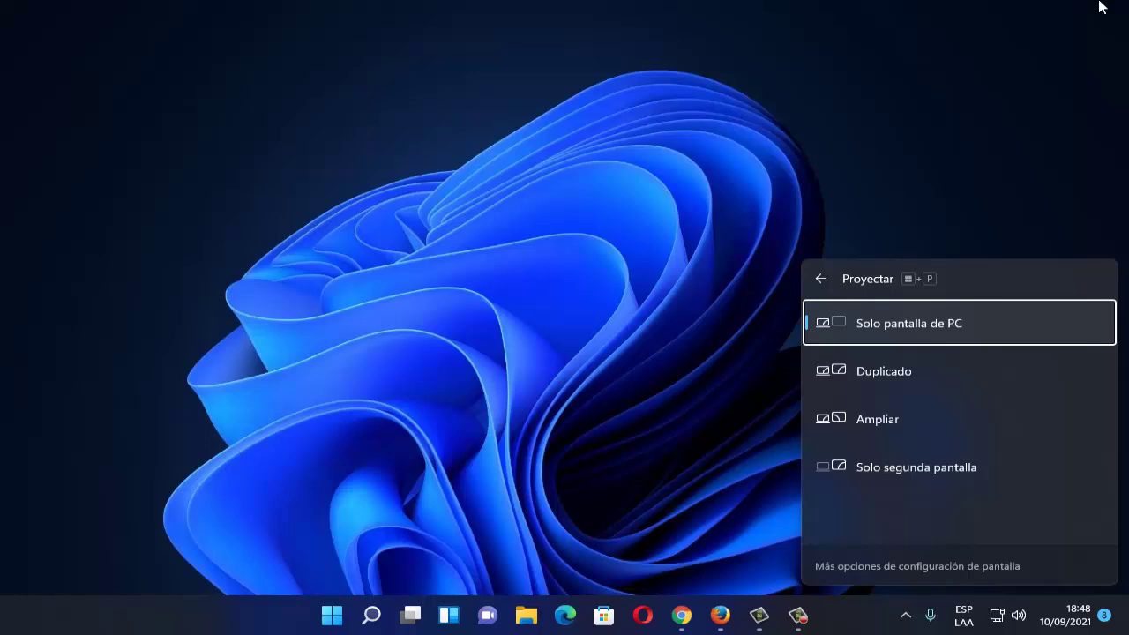
key(Down)
key(Down)
key(Down)
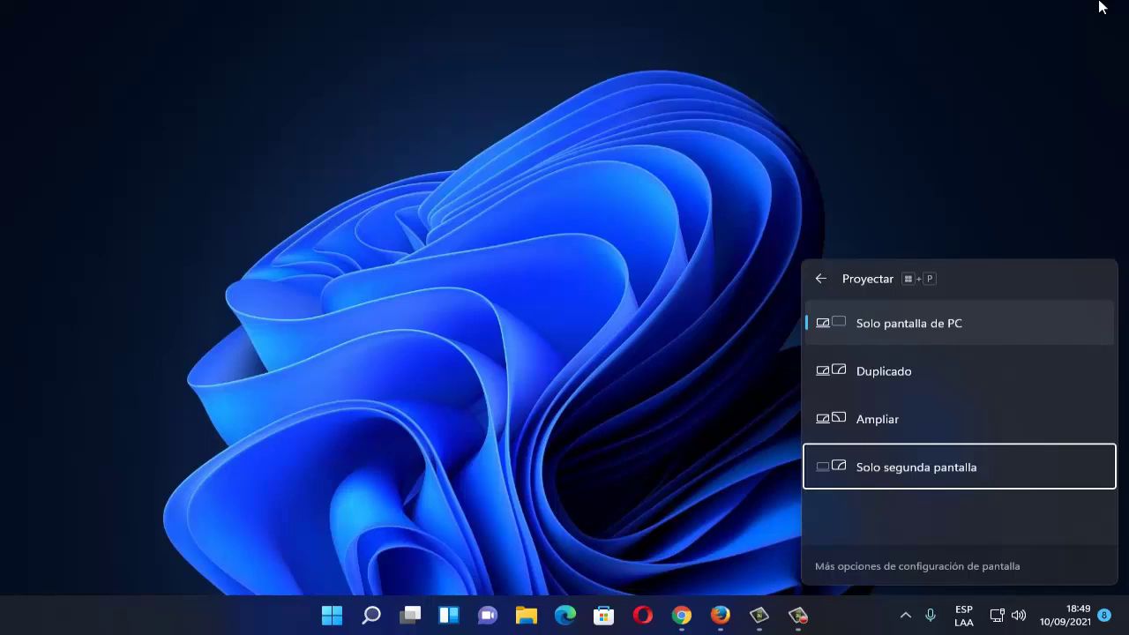
click(740, 11)
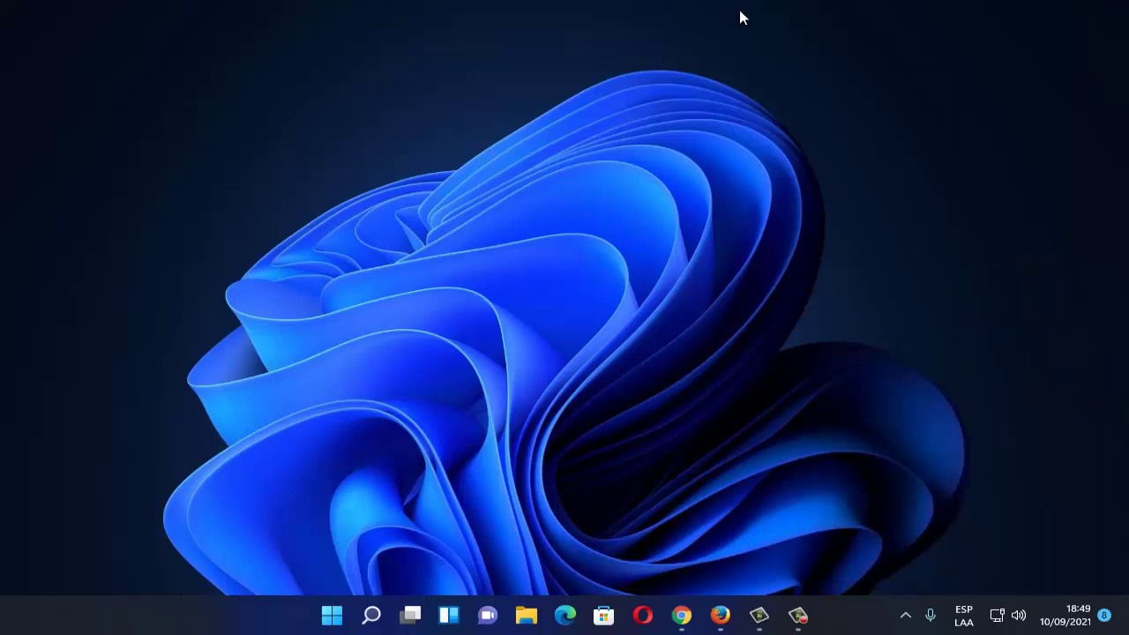
- Examine the available screen resolutions and other options in the Windows display settings, leaving them unchanged, and close the settings
right_click(460, 228)
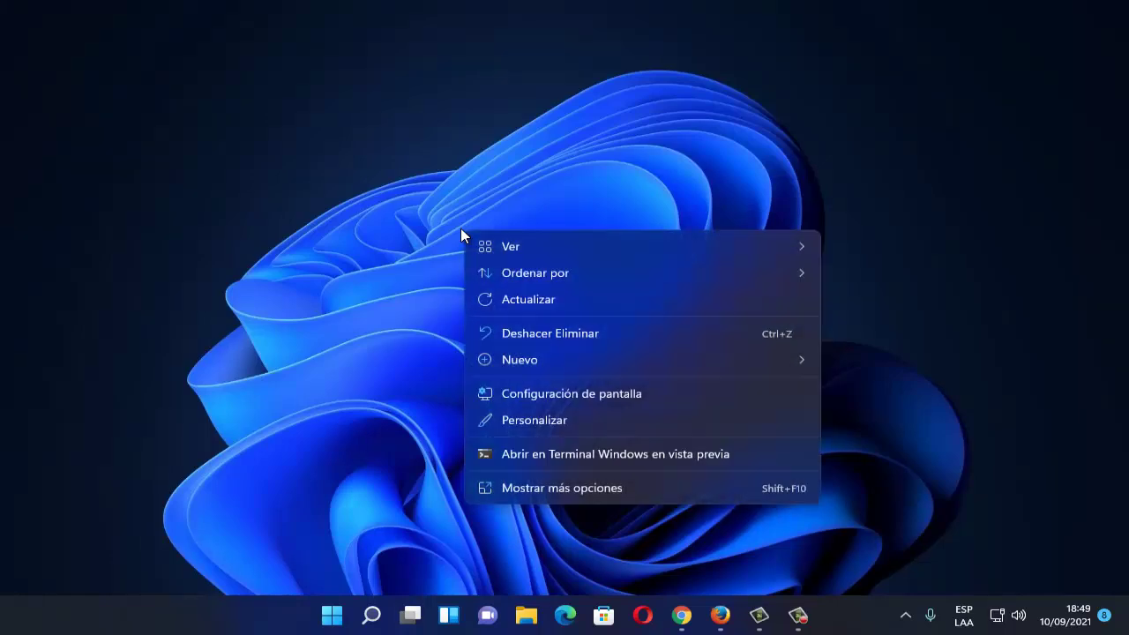
click(565, 393)
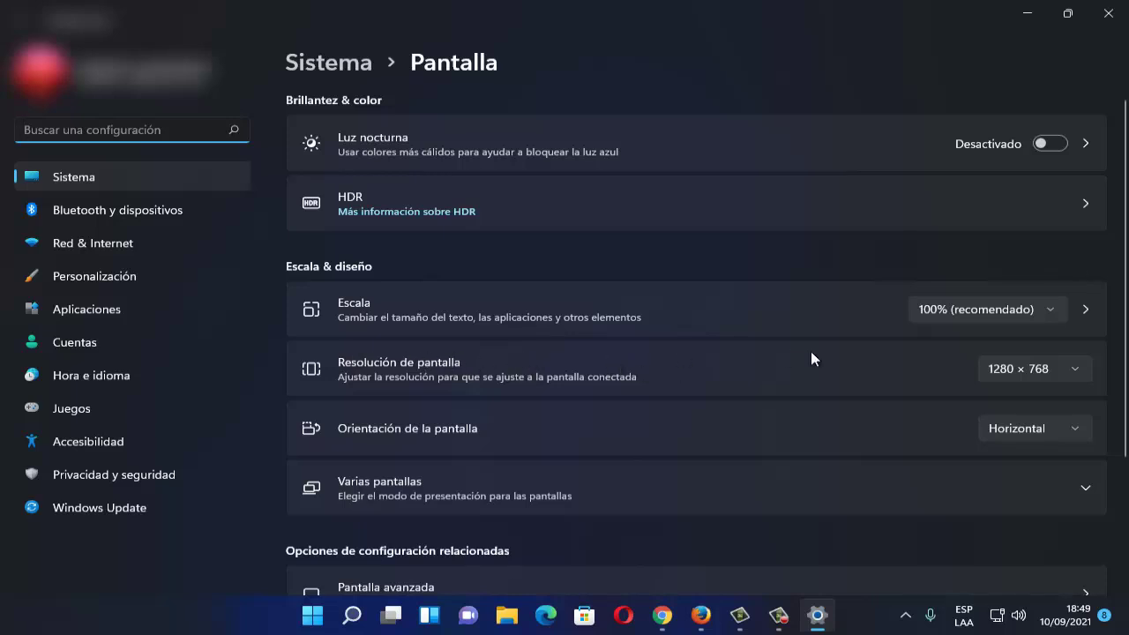
click(1006, 371)
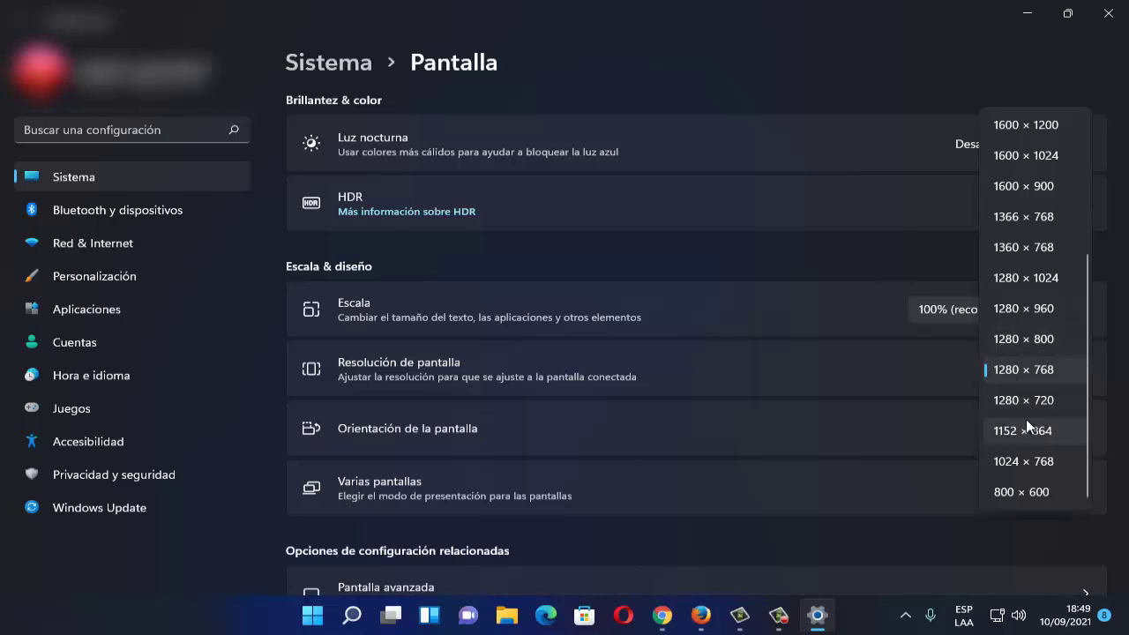
scroll(1037, 441, up, 4)
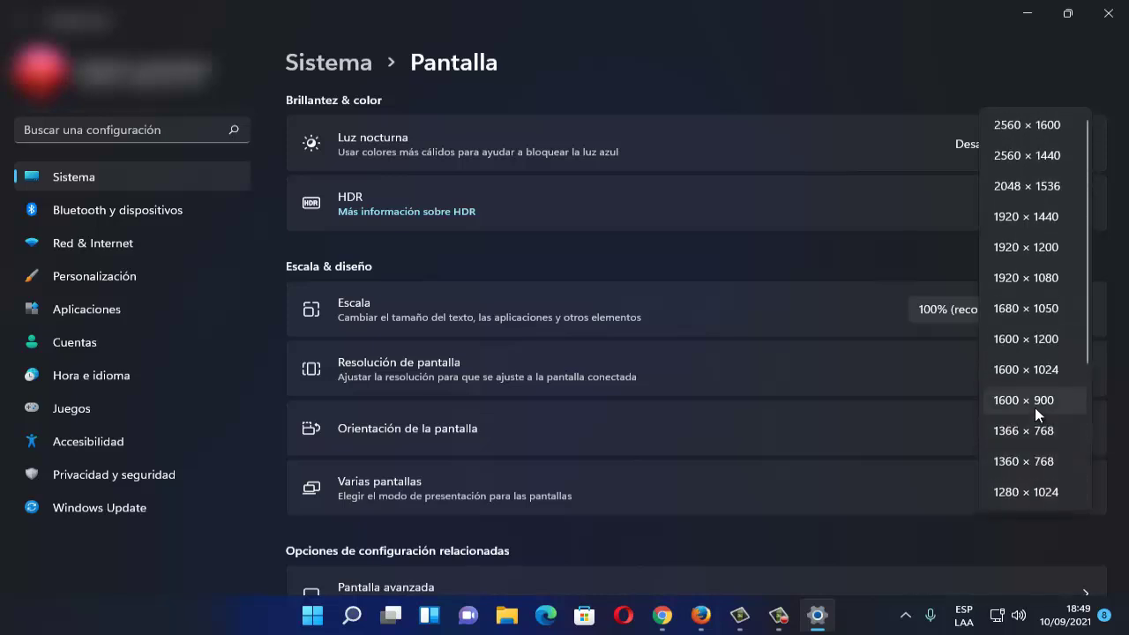
scroll(1025, 409, down, 4)
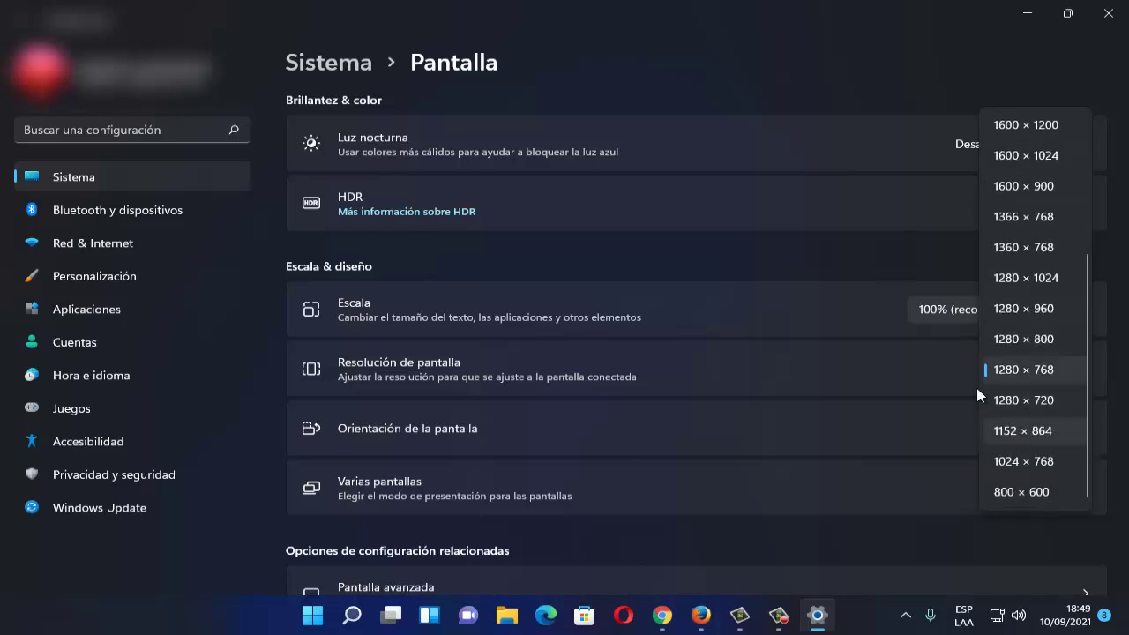
click(768, 275)
scroll(869, 388, down, 3)
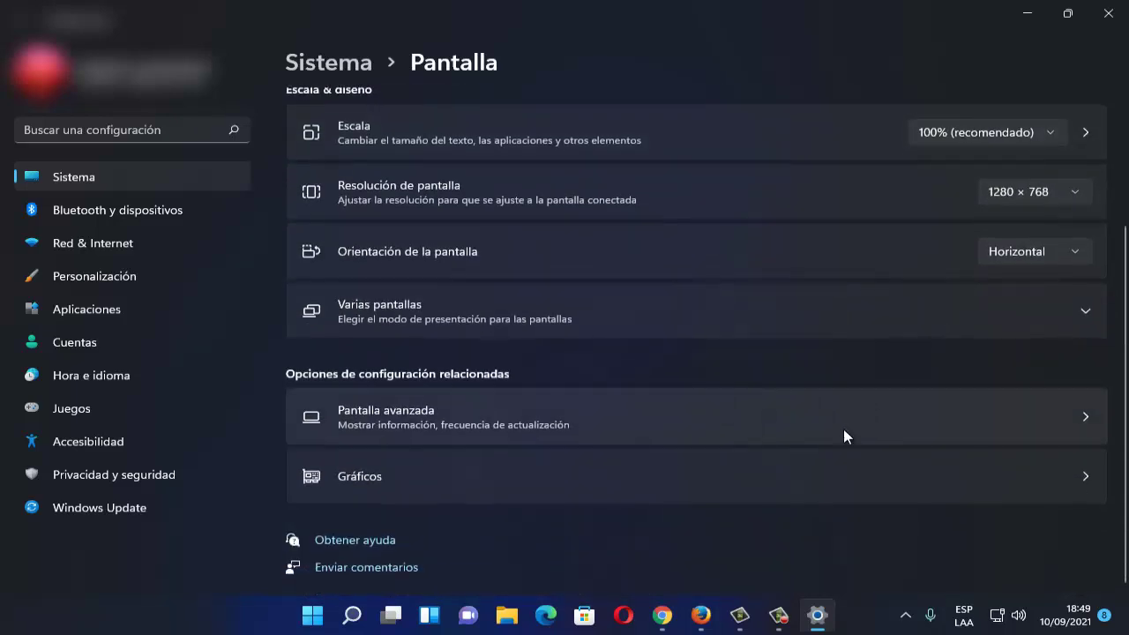
scroll(829, 441, up, 4)
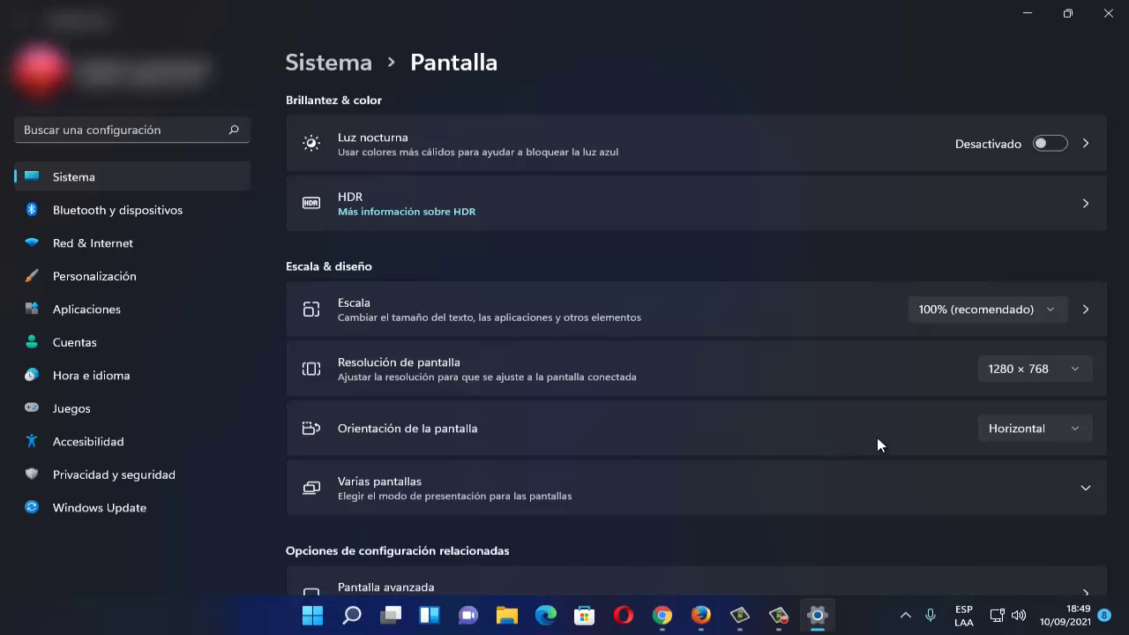
click(1111, 11)
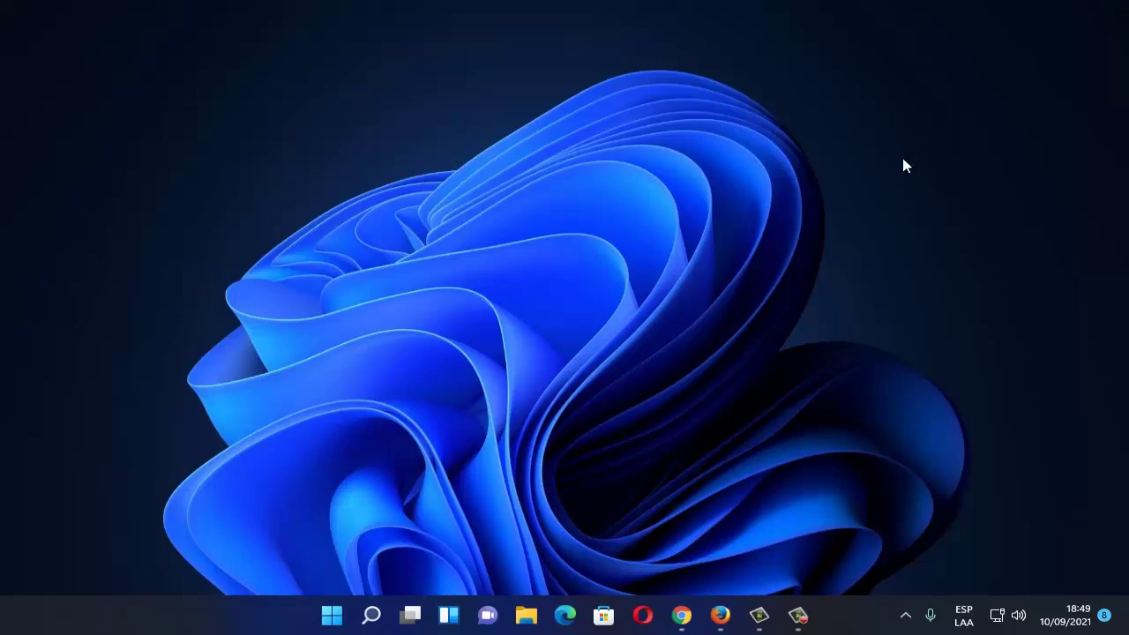
- In Device Manager, run an automatic driver update for NVIDIA High Definition Audio under the sound, video and game controllers
right_click(333, 615)
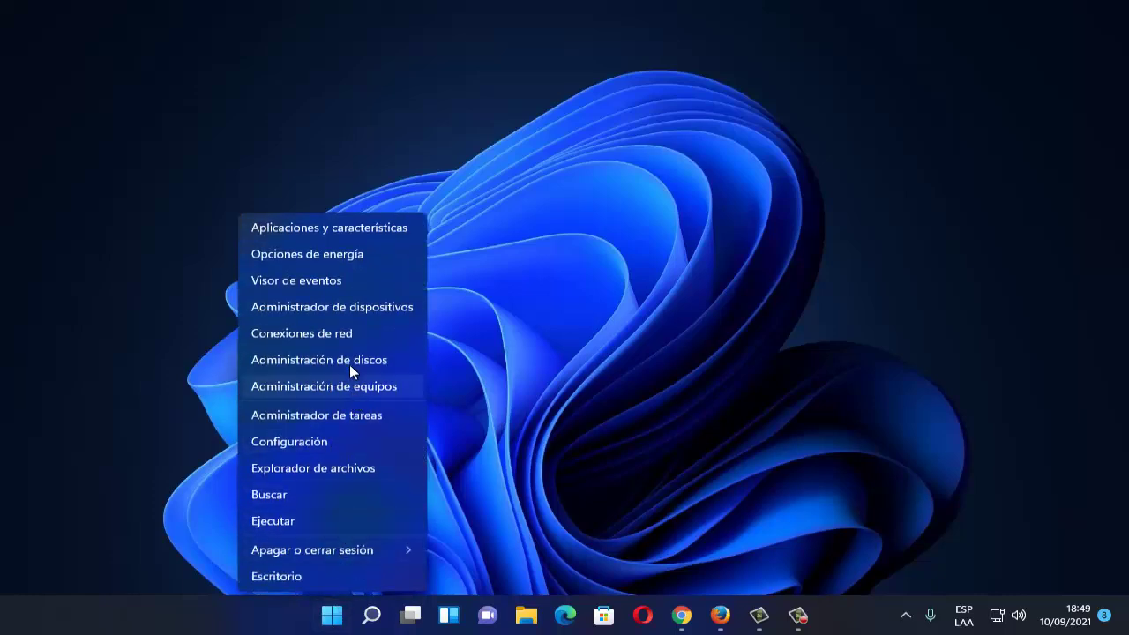
click(342, 309)
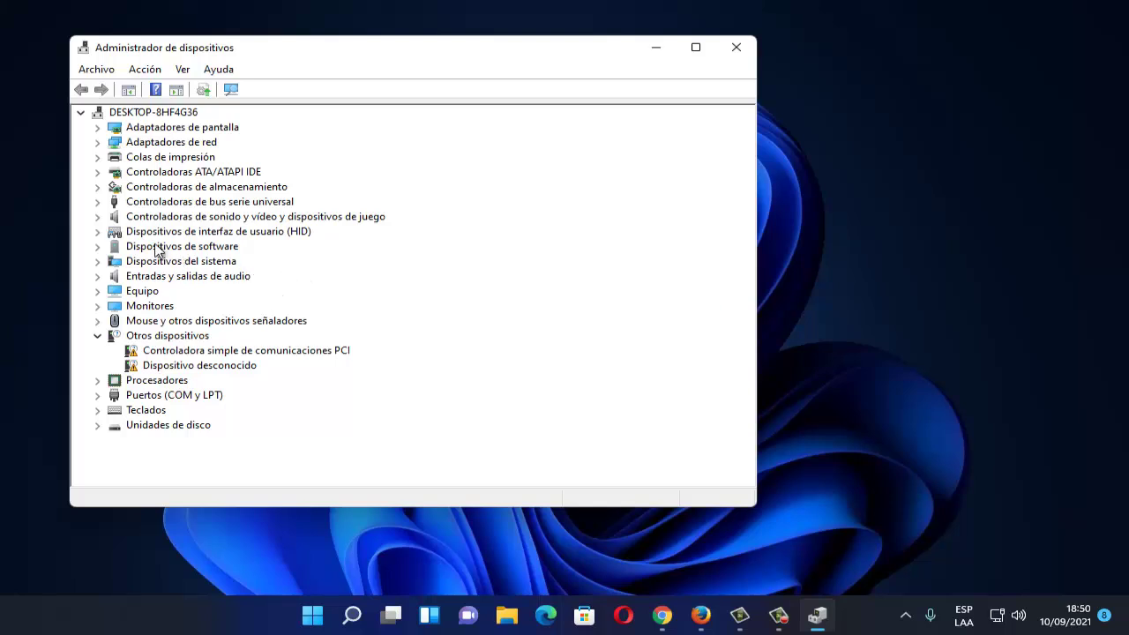
click(99, 216)
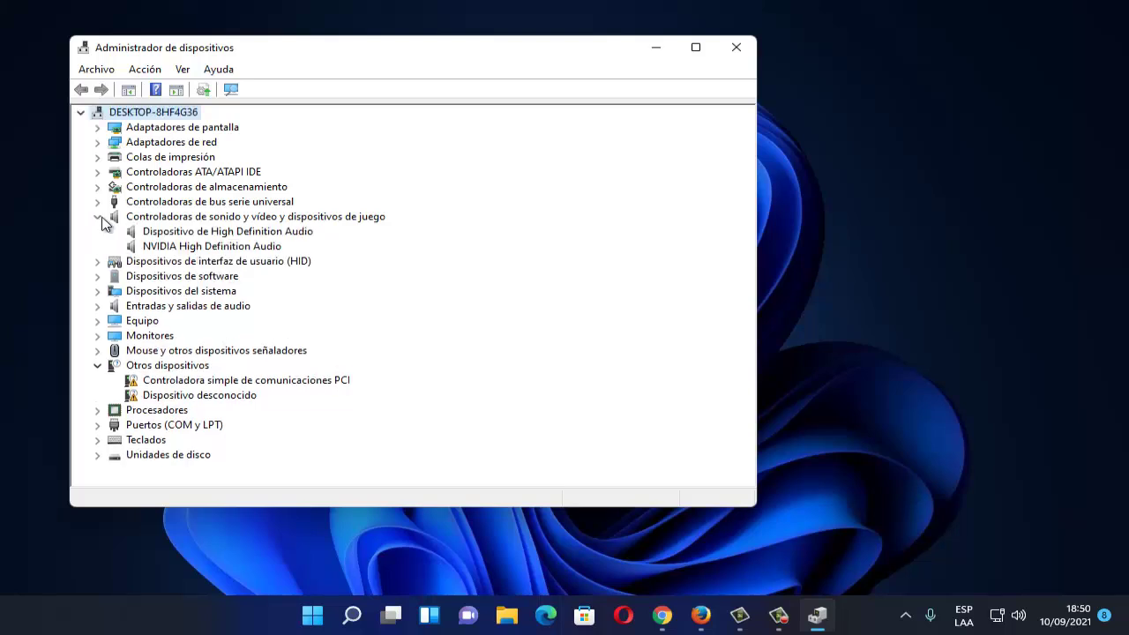
click(187, 250)
right_click(181, 234)
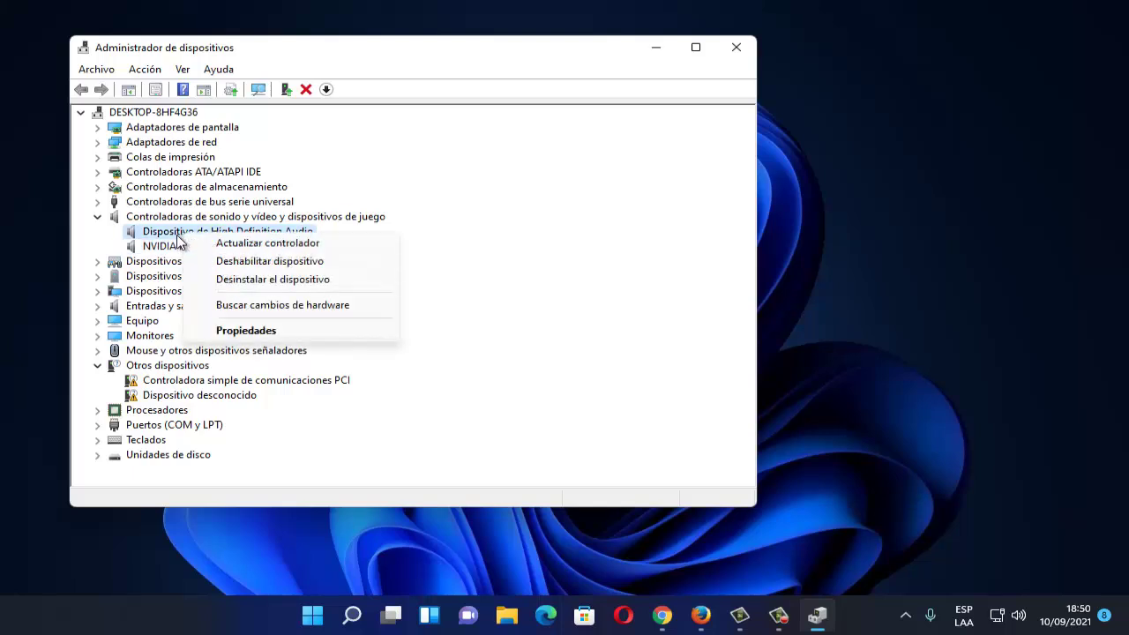
click(162, 247)
right_click(192, 254)
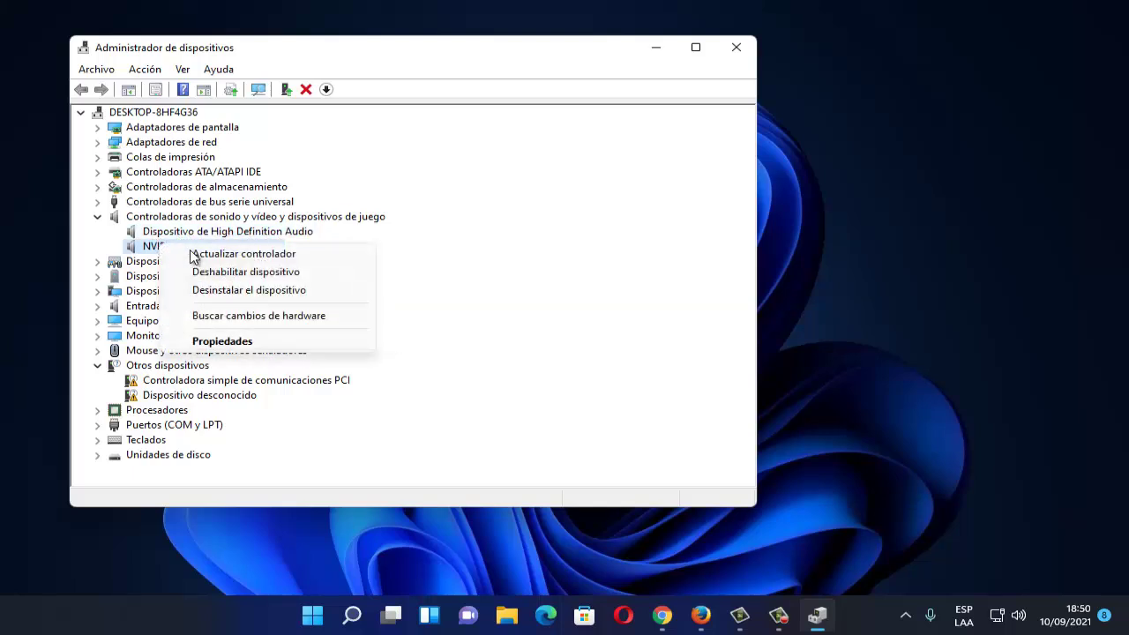
click(202, 254)
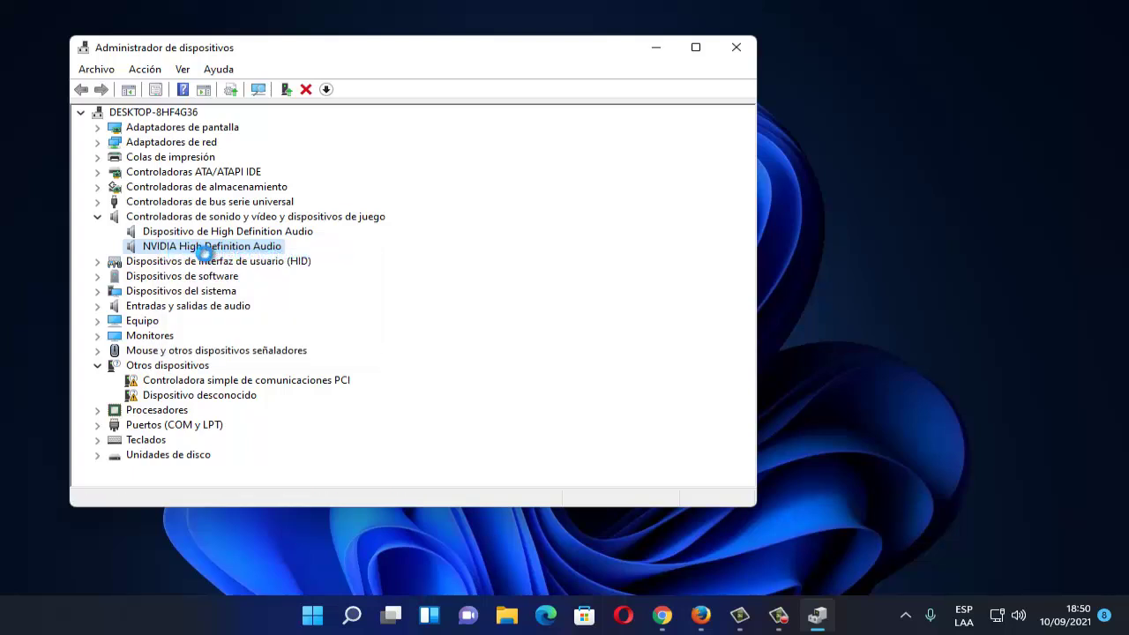
click(348, 262)
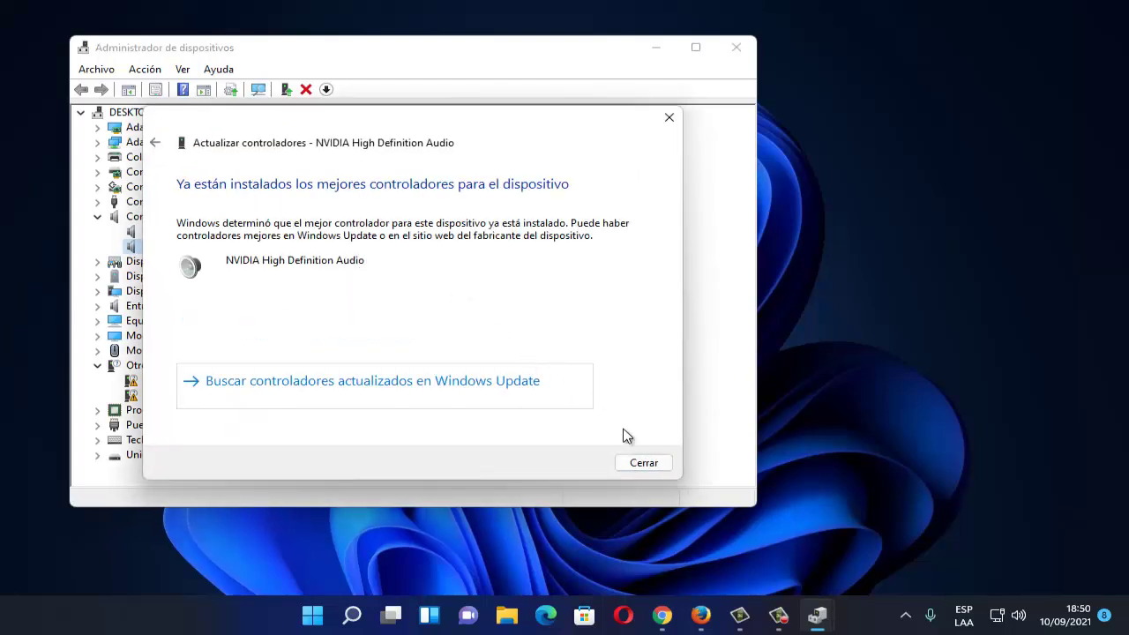
click(645, 467)
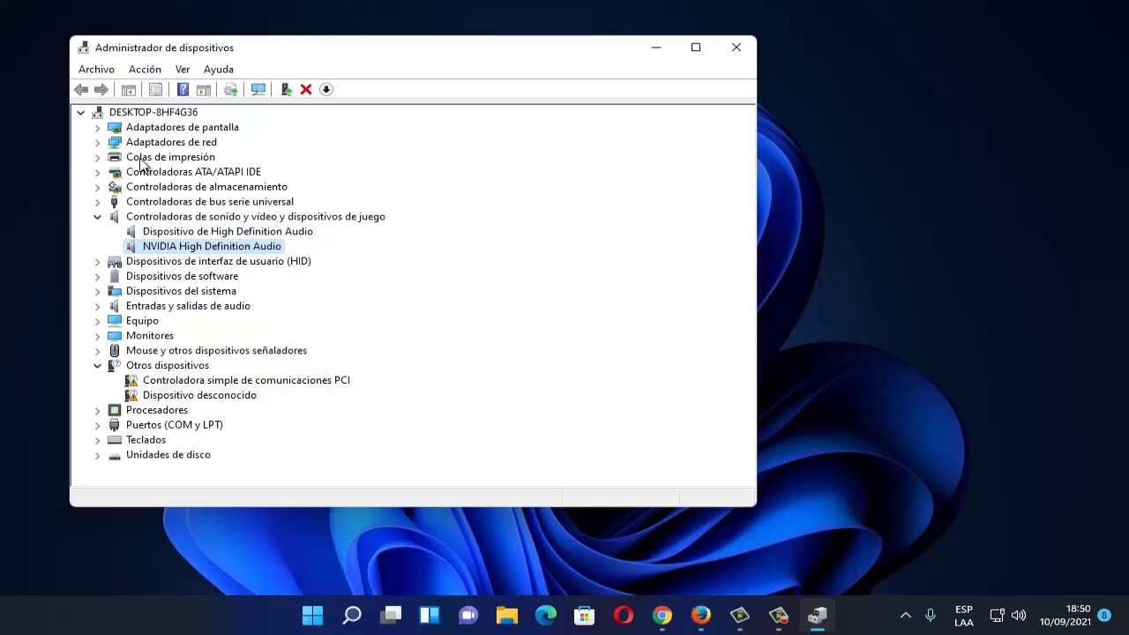
- Run an automatic driver update for the NVIDIA GeForce GT 710 display adapter and close the update wizard
click(98, 128)
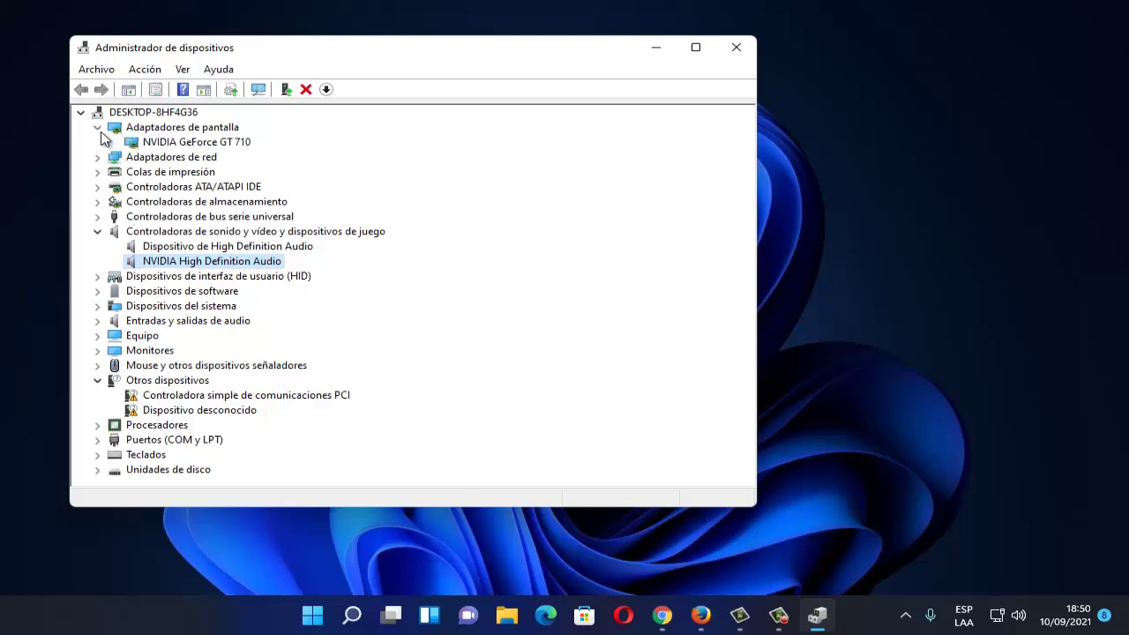
right_click(183, 145)
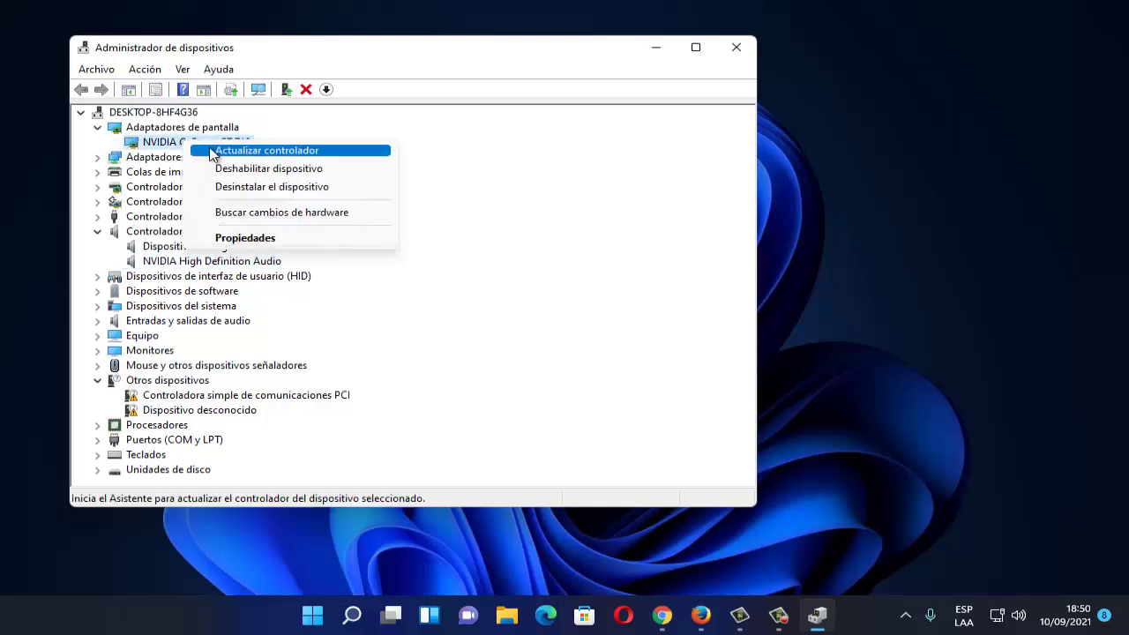
click(252, 155)
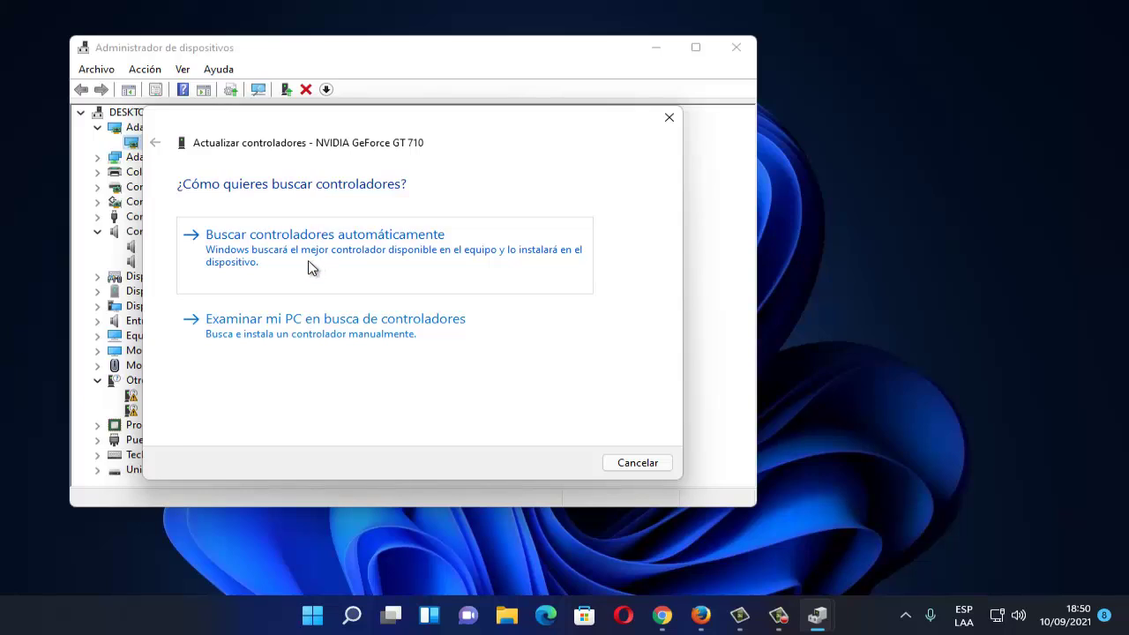
click(314, 264)
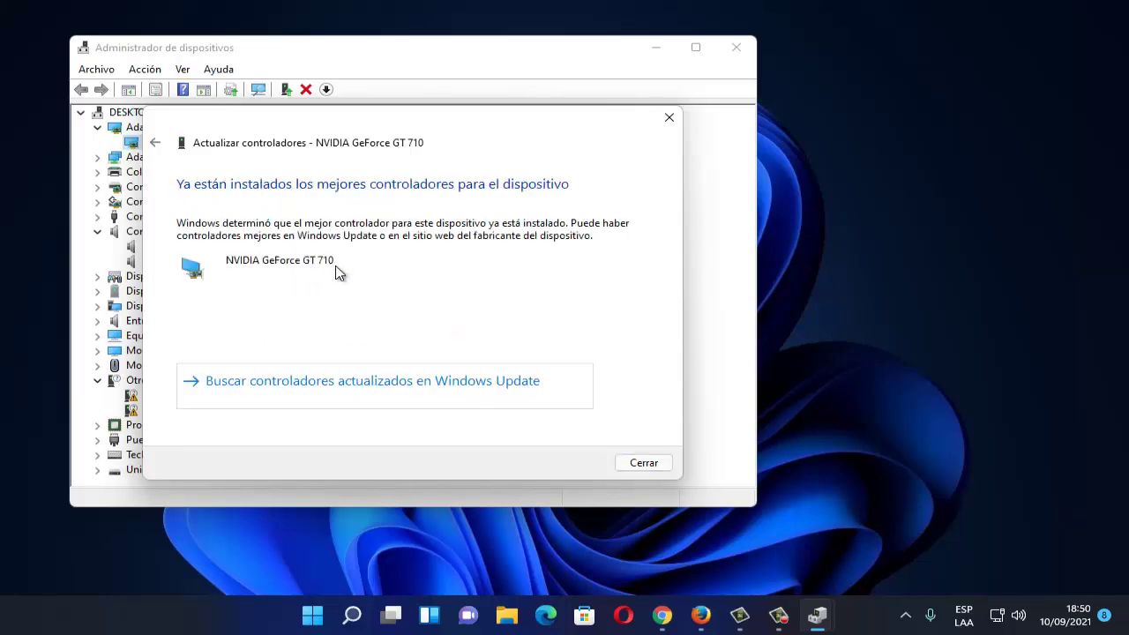
click(644, 464)
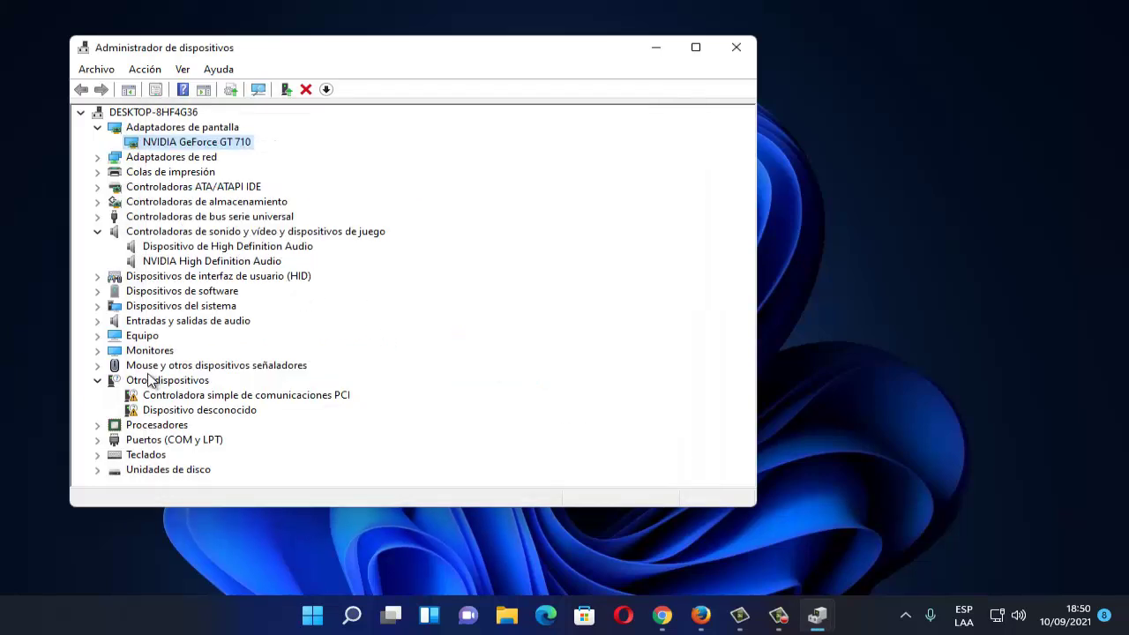
- Run an automatic driver update for the generic non-PnP monitor, closing the wizard and Device Manager when it finishes
click(98, 350)
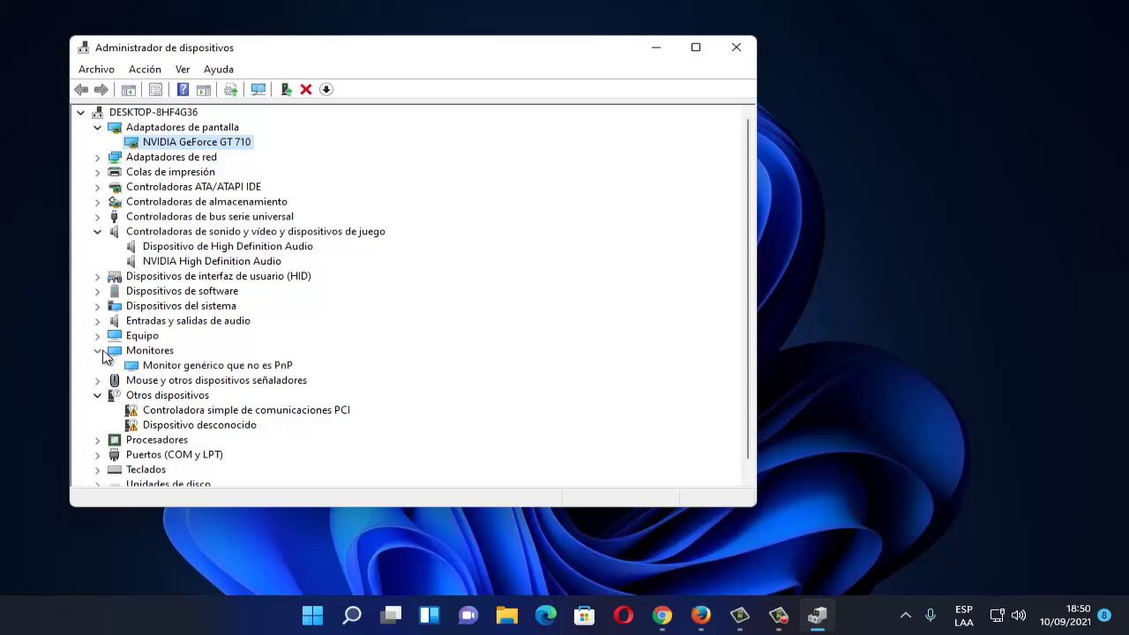
right_click(174, 370)
click(231, 374)
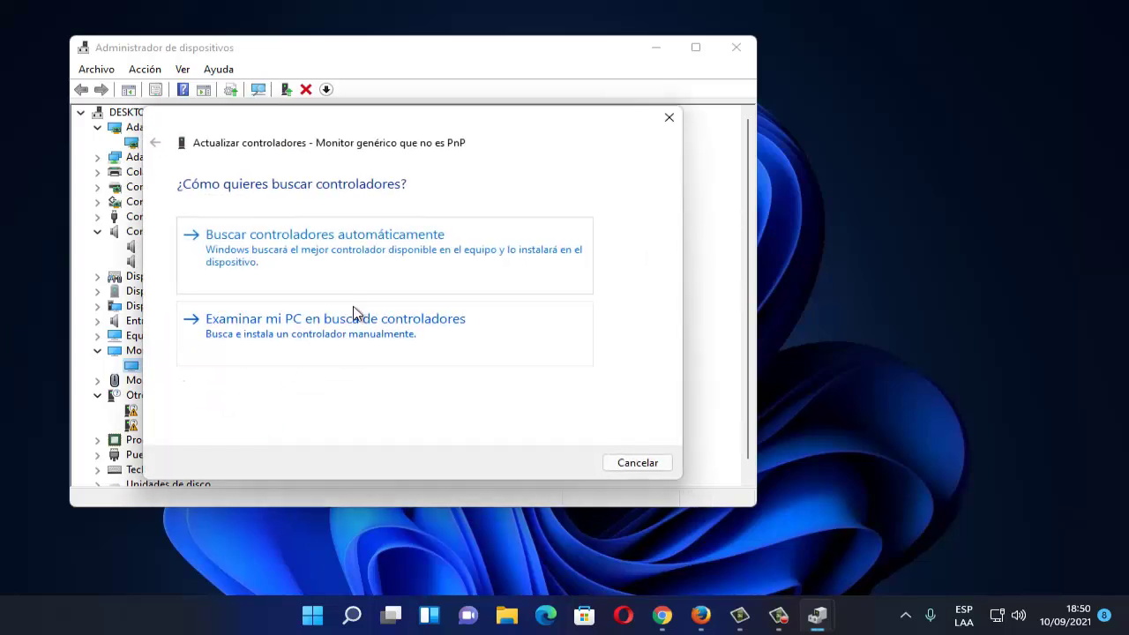
click(350, 265)
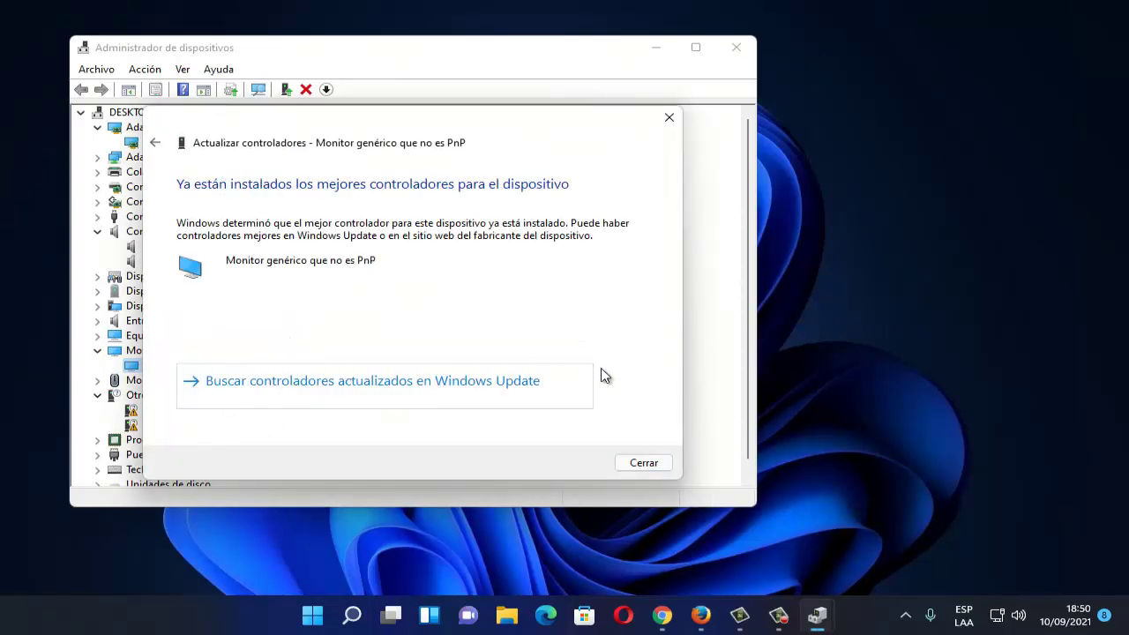
click(642, 463)
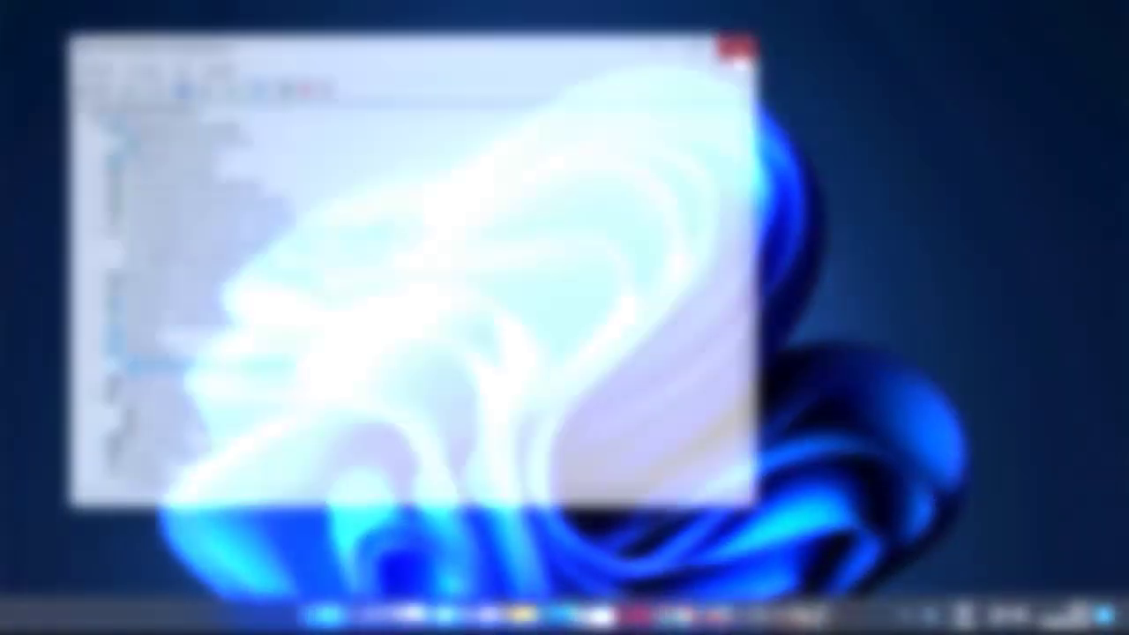
click(735, 47)
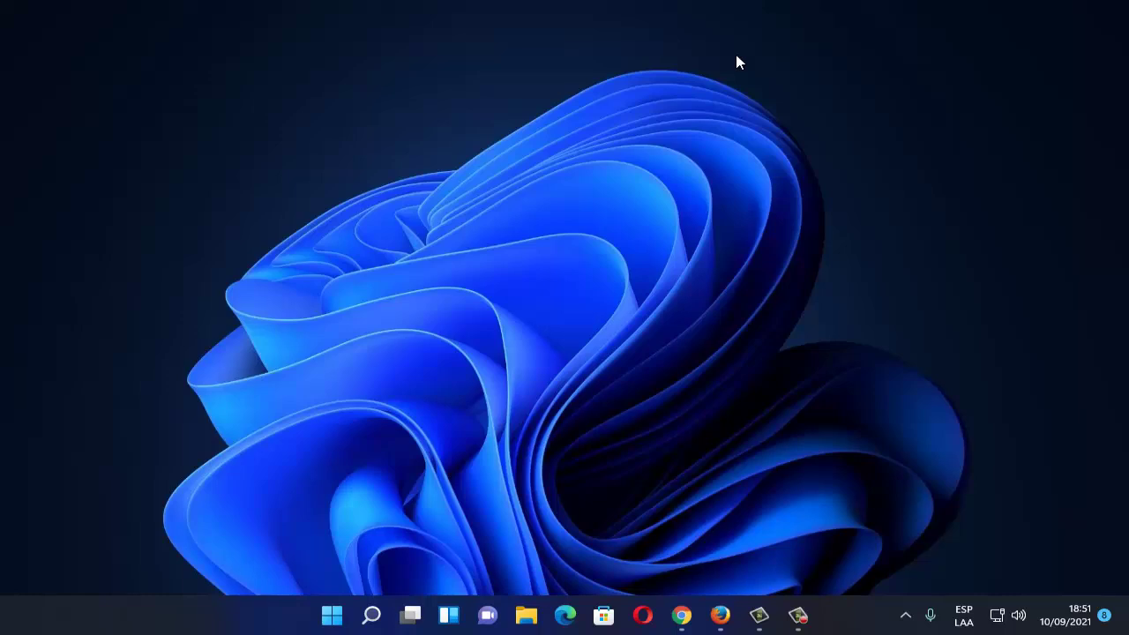
- Open the NVIDIA Control Panel from the desktop and show the scaling options for adjusting desktop size and position
right_click(581, 207)
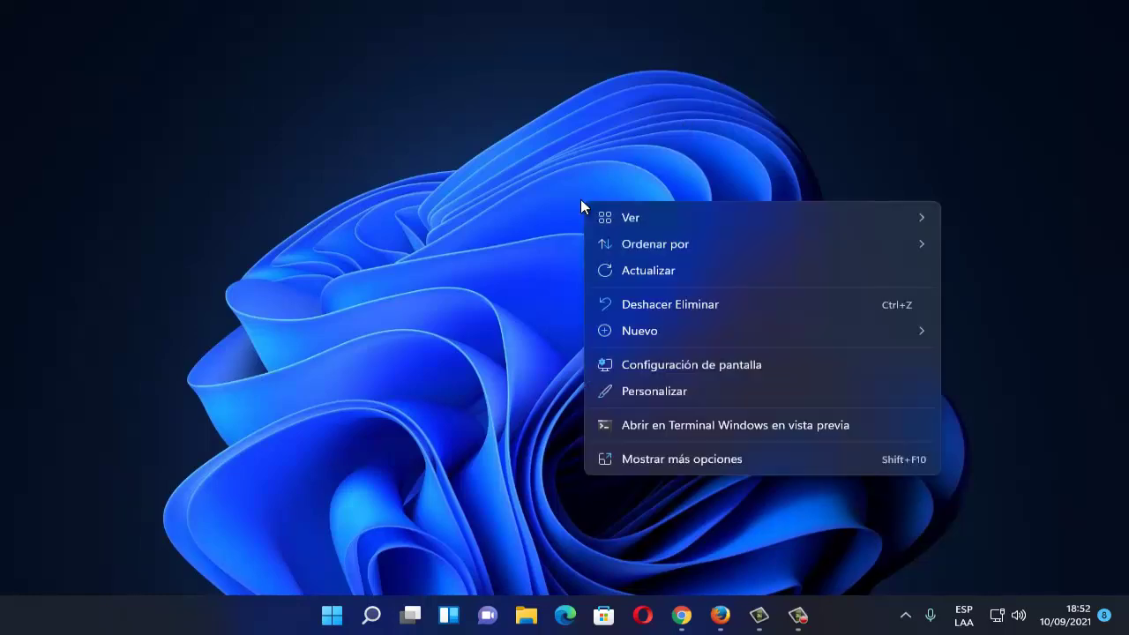
click(700, 460)
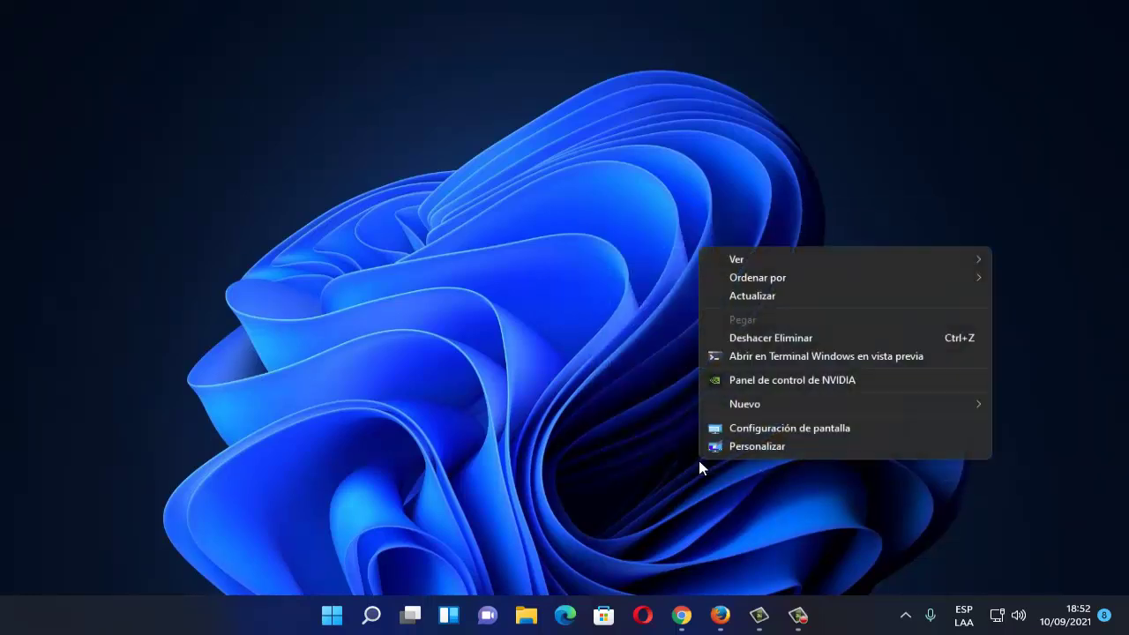
click(772, 380)
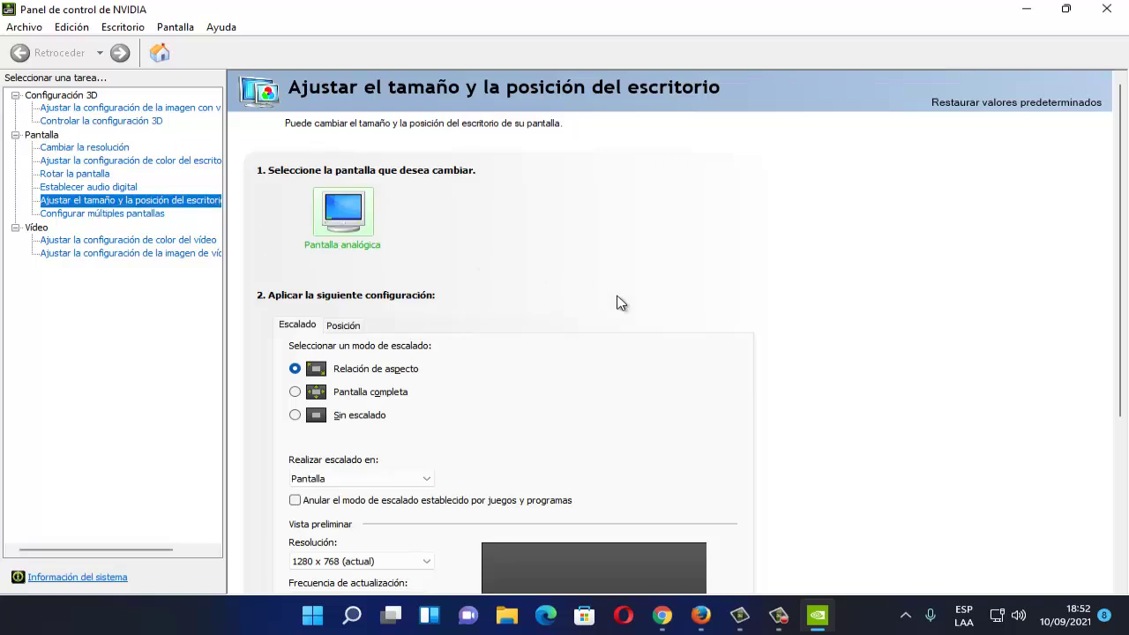
scroll(469, 421, down, 1)
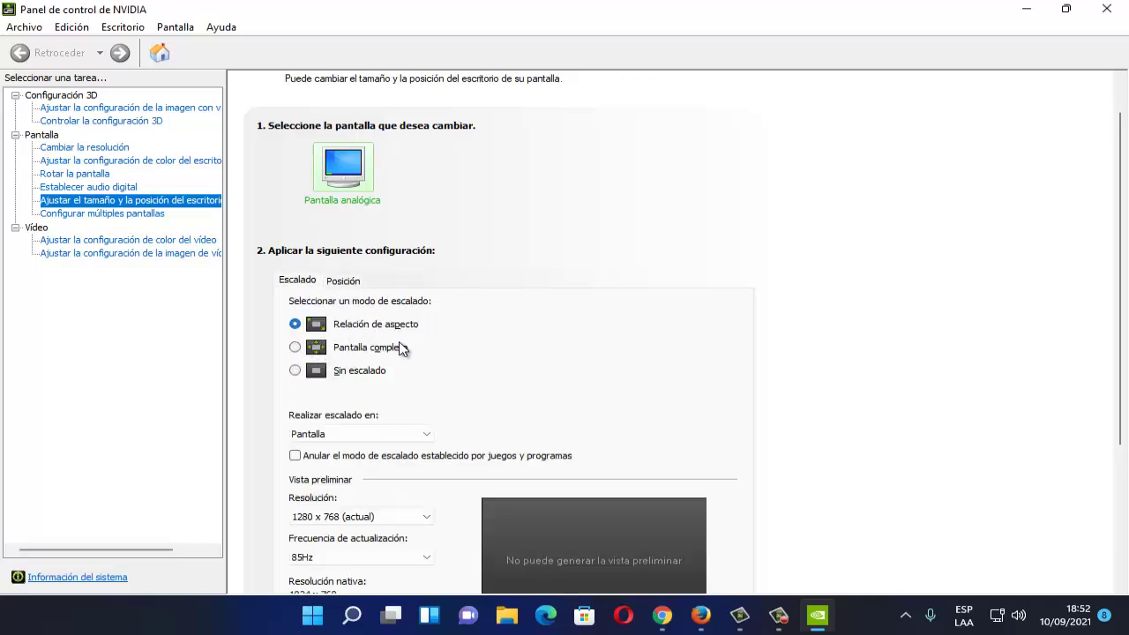
- Check the available choices for which device performs the scaling, keeping it on Pantalla
scroll(381, 397, down, 1)
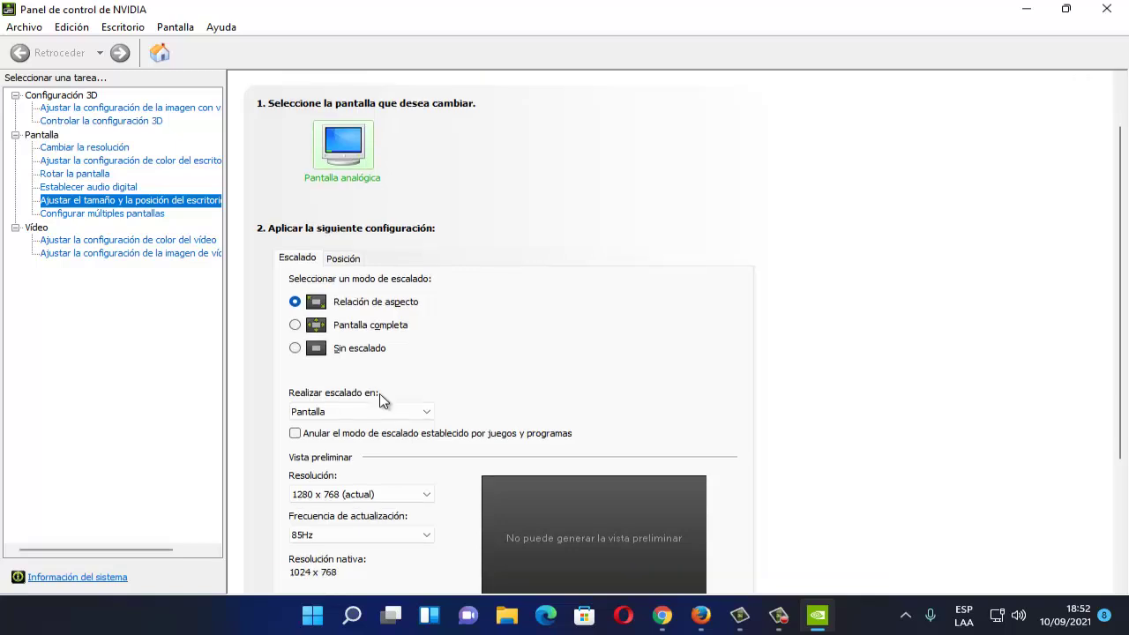
click(367, 412)
click(368, 410)
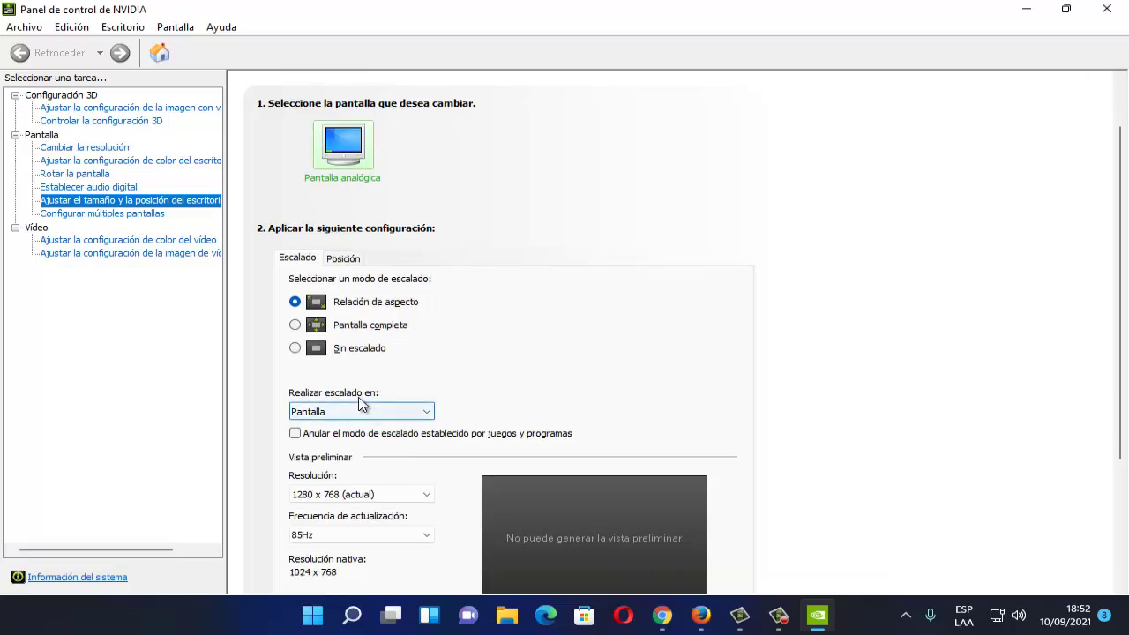
- Set the scaling preview to a resolution of 1280 x 720 with a refresh rate of 60Hz
scroll(353, 367, down, 2)
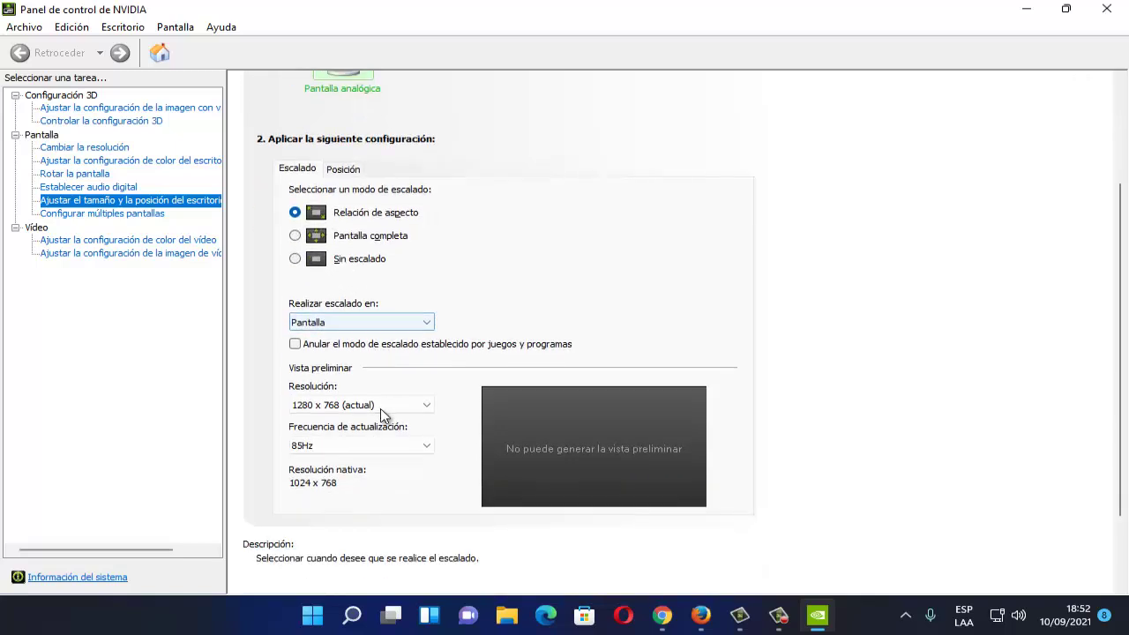
click(383, 416)
click(403, 448)
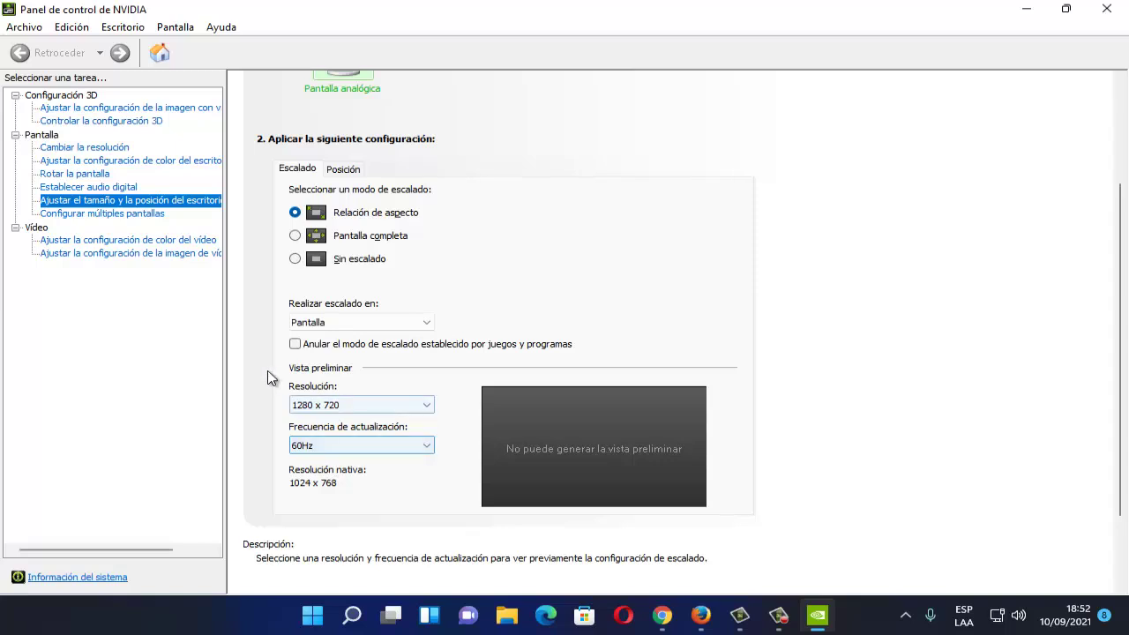
click(332, 402)
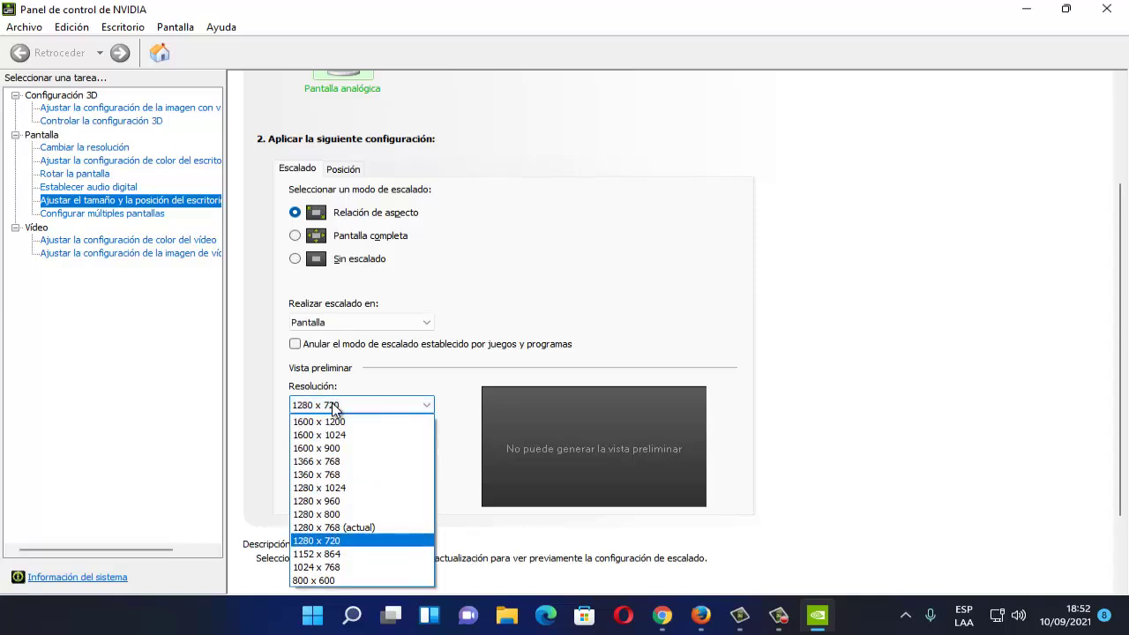
click(335, 539)
click(326, 451)
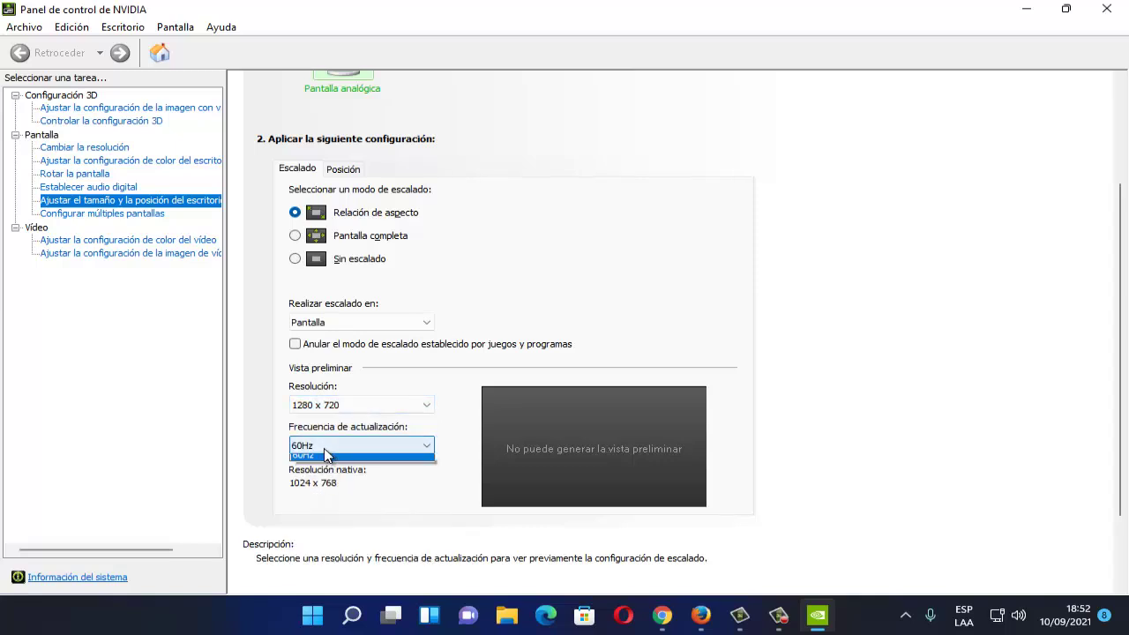
click(324, 453)
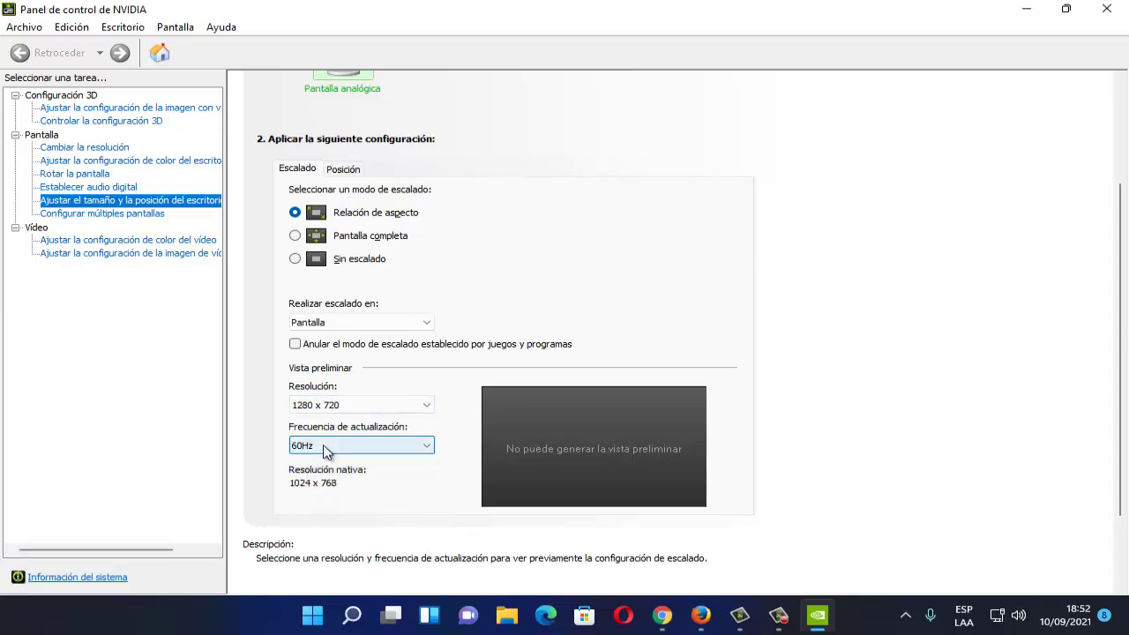
- Review the scaling mode and preview settings, and close the NVIDIA Control Panel without applying changes
scroll(309, 448, down, 1)
scroll(227, 395, up, 5)
scroll(255, 373, down, 3)
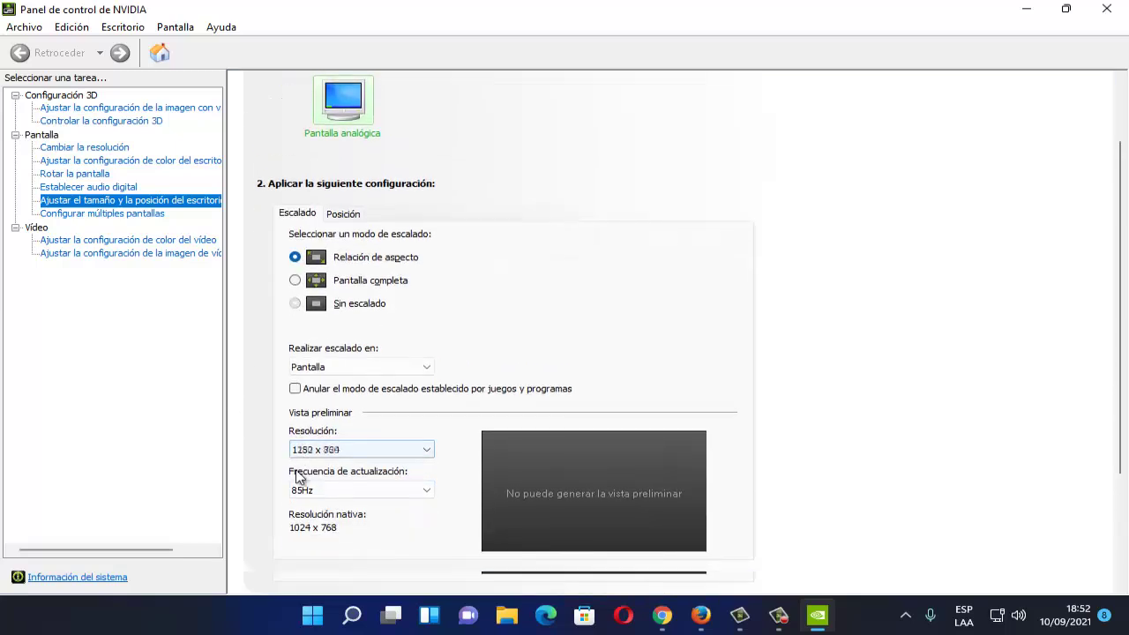
scroll(344, 353, up, 1)
scroll(291, 388, up, 1)
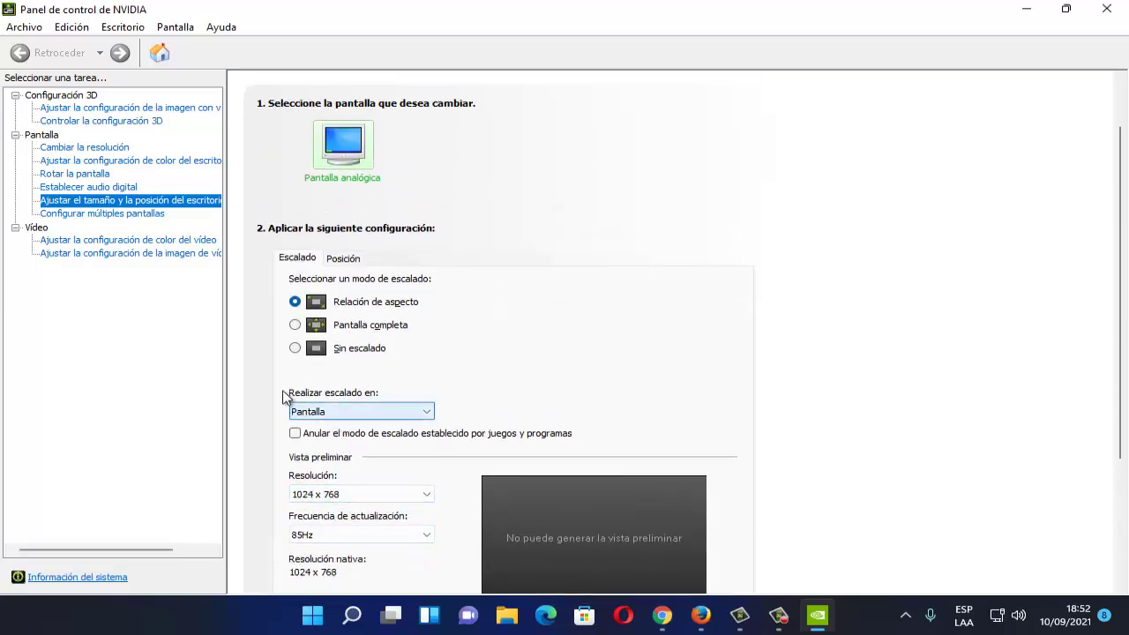
scroll(309, 388, down, 3)
scroll(344, 388, down, 2)
scroll(500, 456, up, 3)
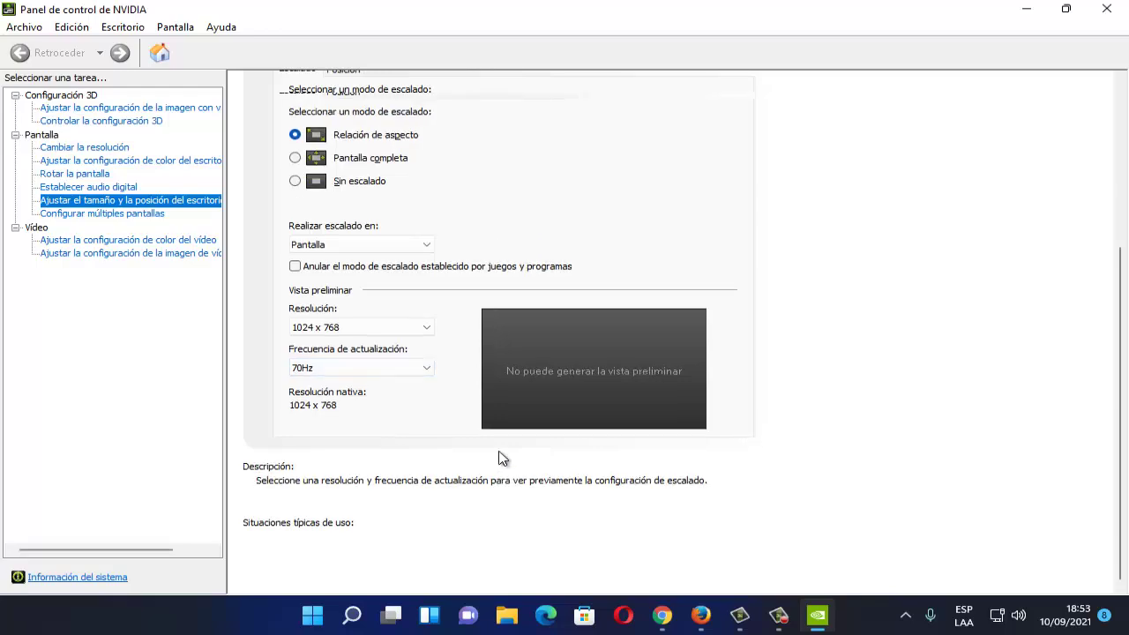
scroll(529, 397, up, 2)
click(1106, 9)
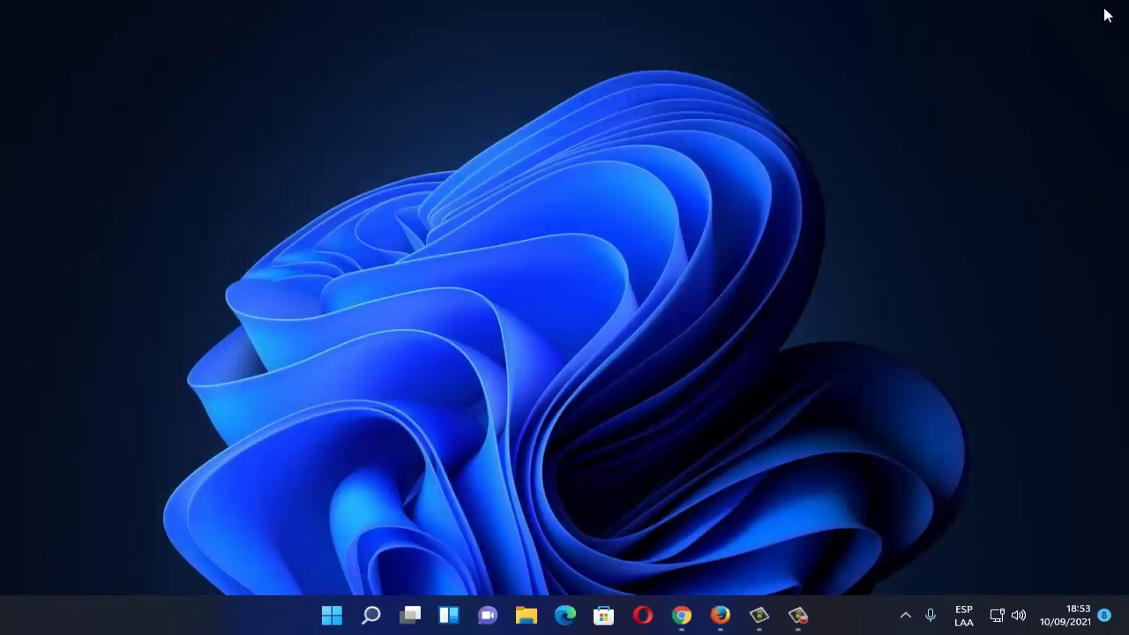